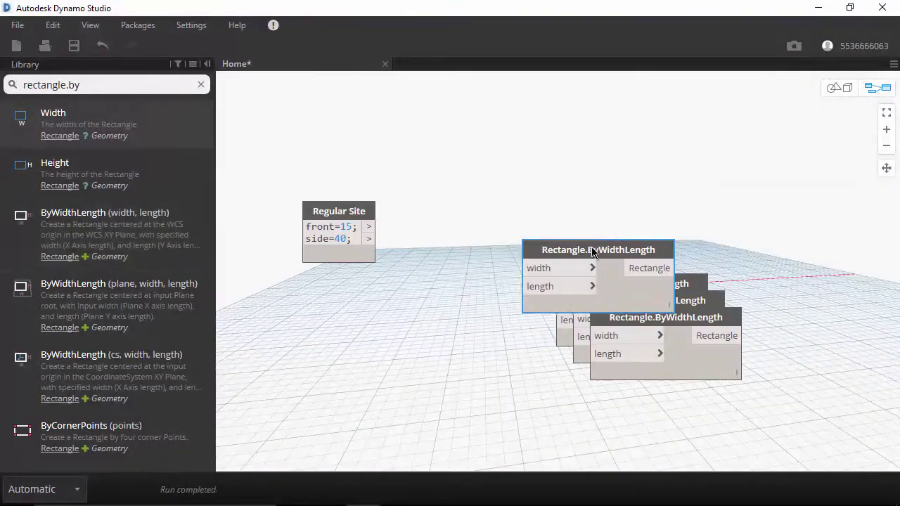
# Step: Place Rectangle.ByWidthLength beside Regular Site and rename the top slider 'Front Restriction'
pyautogui.moveTo(592, 253); pyautogui.dragTo(487, 202)
pyautogui.moveTo(455, 244); pyautogui.dragTo(464, 145, button='middle')
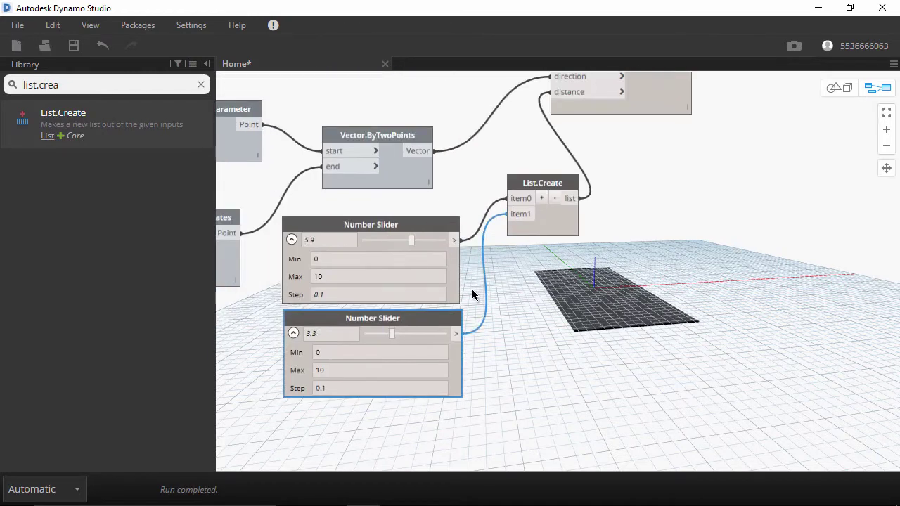
pyautogui.rightClick(379, 229)
pyautogui.click(432, 368)
pyautogui.write('Front Restriction')
pyautogui.press('Return')
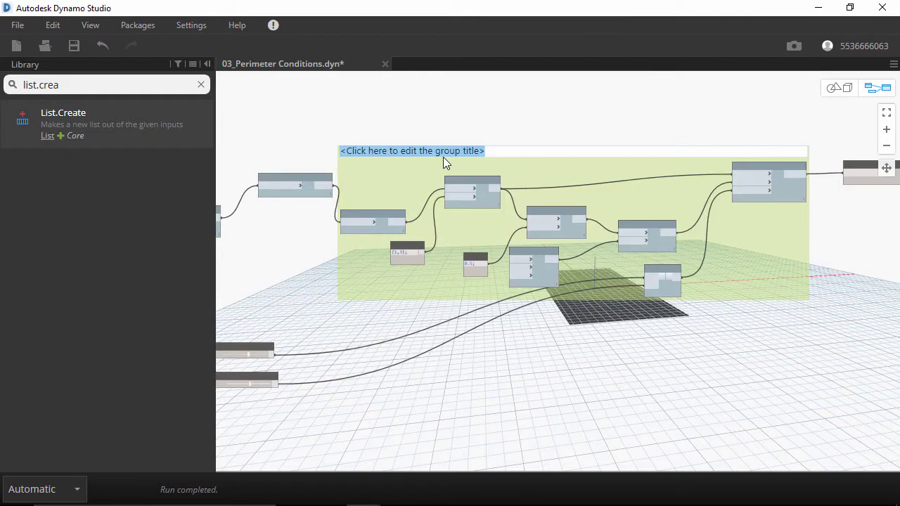
pyautogui.write('Surface With Res')
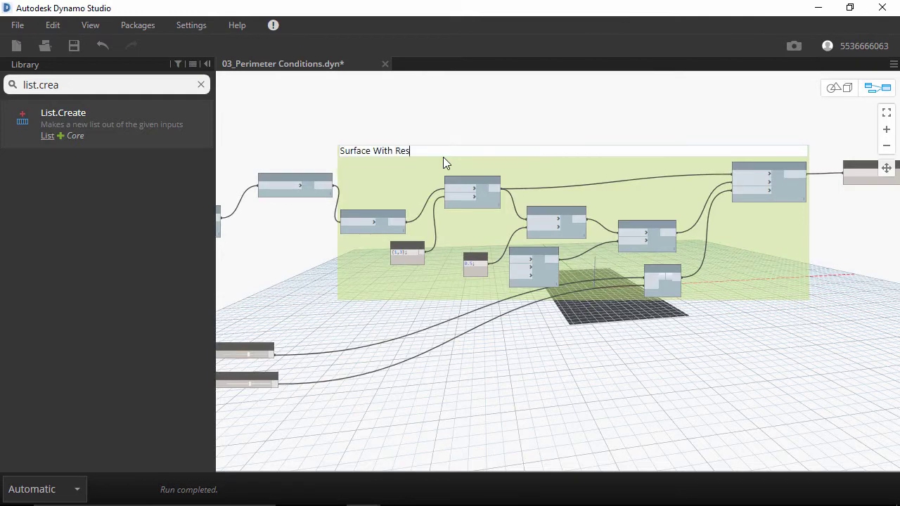
pyautogui.write('trictions')
# Step: Title the group 'Surface With Restrictions' and apply Cleanup Node Layout to it
pyautogui.click(582, 118)
pyautogui.rightClick(574, 168)
pyautogui.click(641, 206)
pyautogui.scroll(3, 667, 175)
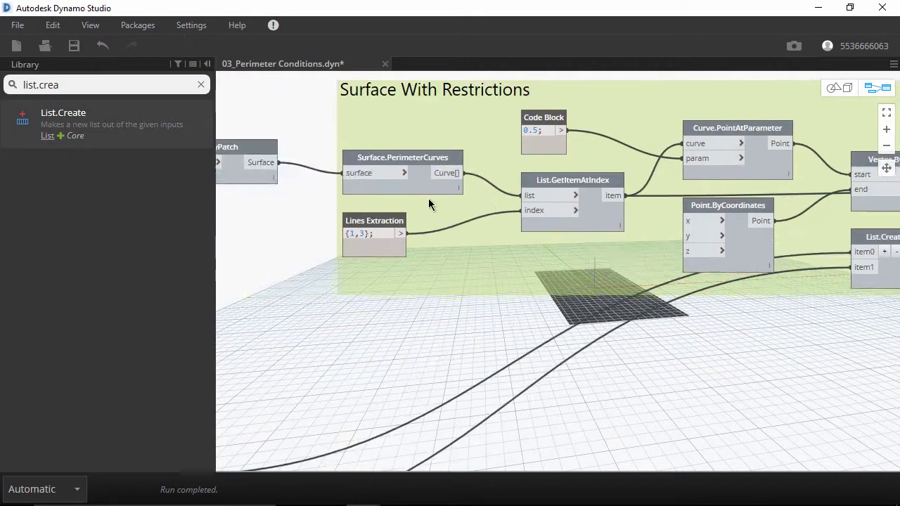
pyautogui.scroll(-1, 351, 361)
pyautogui.scroll(-3, 351, 361)
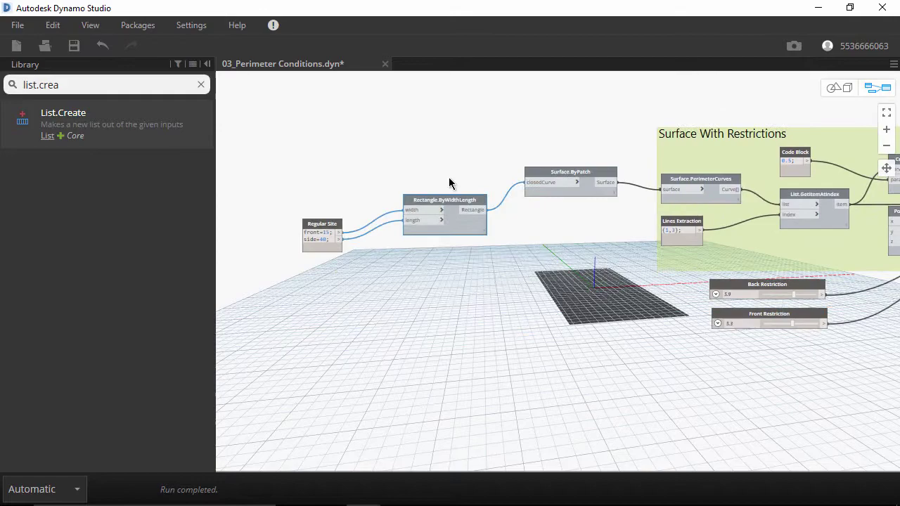
pyautogui.scroll(1, 416, 221)
pyautogui.scroll(2, 600, 140)
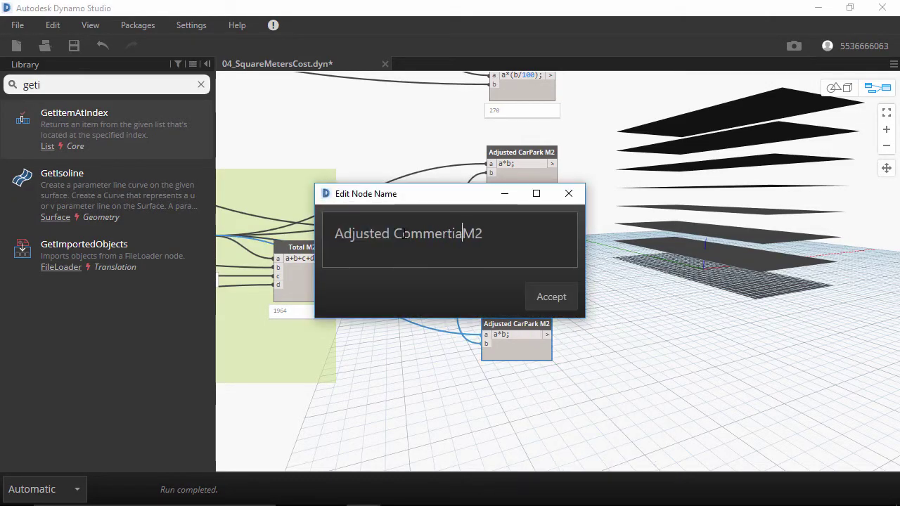
pyautogui.write('l')
# Step: Accept the name 'Adjusted CommertialM2' and pan to the car parking and area nodes
pyautogui.press('Return')
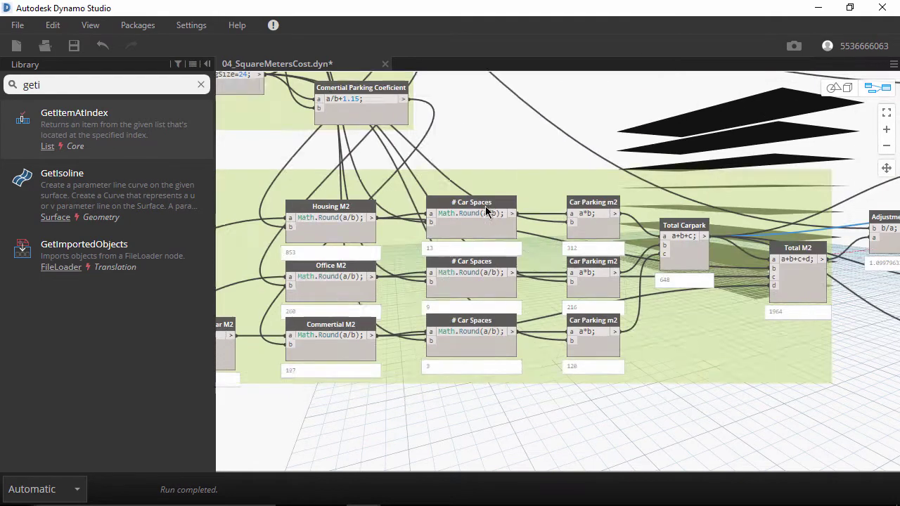
pyautogui.moveTo(582, 220)
pyautogui.mouseDown(button='middle')
pyautogui.moveTo(635, 253)
pyautogui.moveTo(557, 244)
pyautogui.moveTo(538, 255)
pyautogui.moveTo(475, 236)
pyautogui.mouseUp(button='middle')
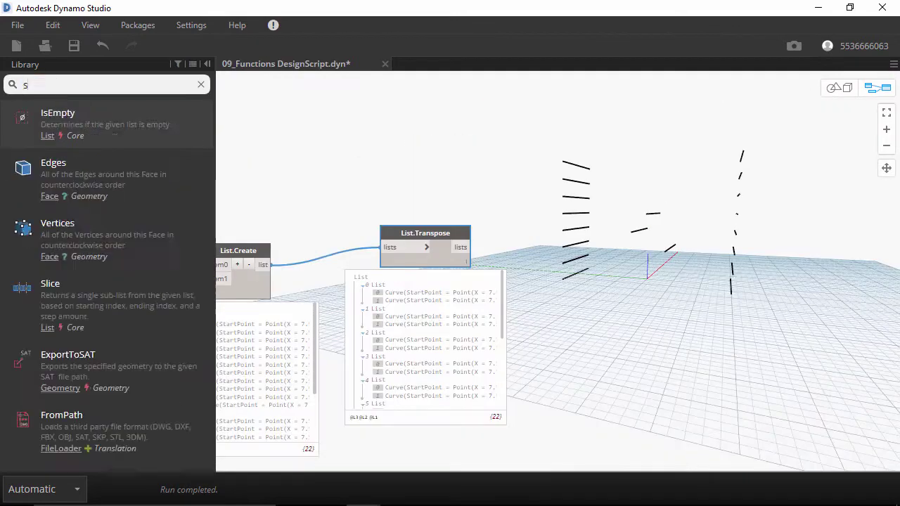
pyautogui.write('urface.by')
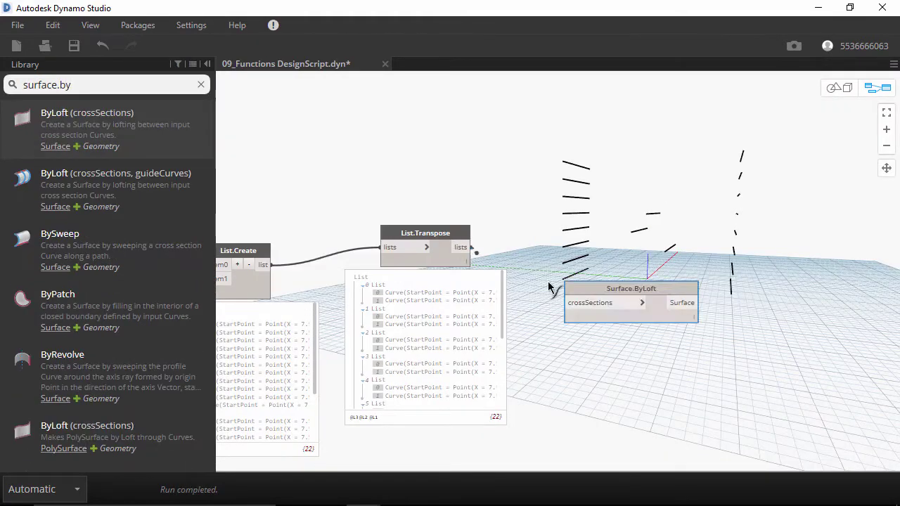
# Step: Wire List.Transpose into Surface.ByLoft and add Display.ByGeometryColor above Color Range
pyautogui.click(866, 88)
pyautogui.hotkey('ctrl', 'b')
pyautogui.moveTo(518, 315); pyautogui.dragTo(514, 291, button='middle')
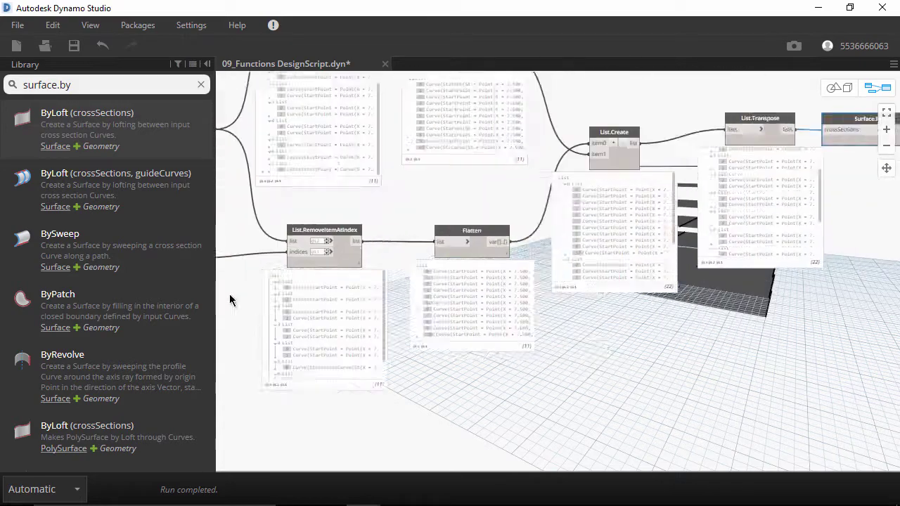
pyautogui.moveTo(584, 280); pyautogui.dragTo(652, 309)
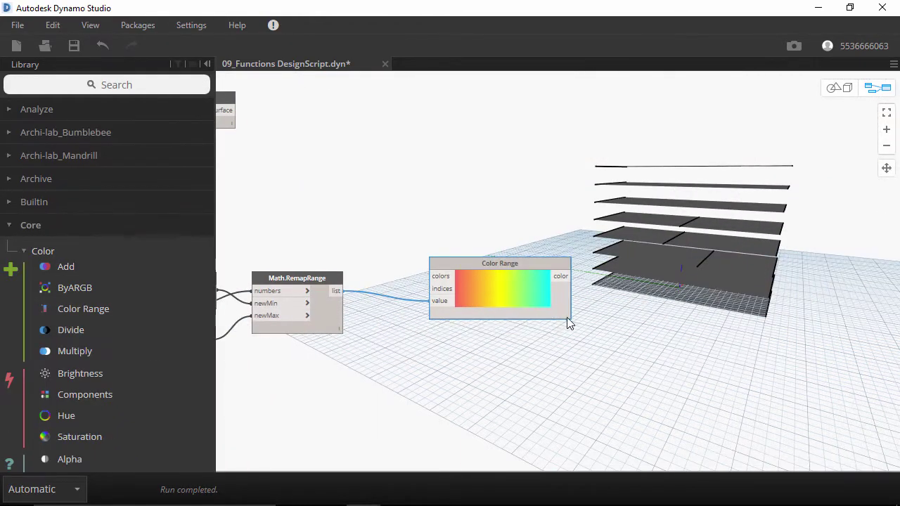
pyautogui.click(127, 86)
pyautogui.write('display')
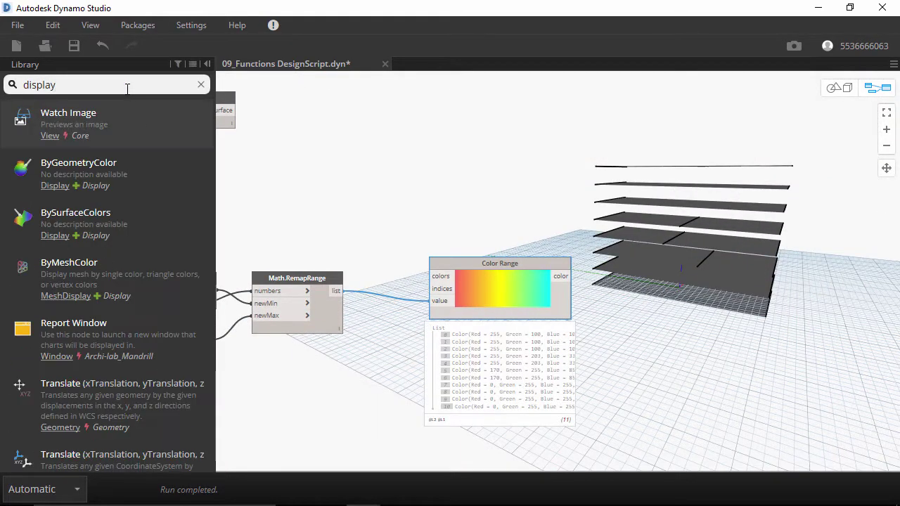
pyautogui.write('.by')
pyautogui.press('Return')
pyautogui.moveTo(606, 300); pyautogui.dragTo(617, 218)
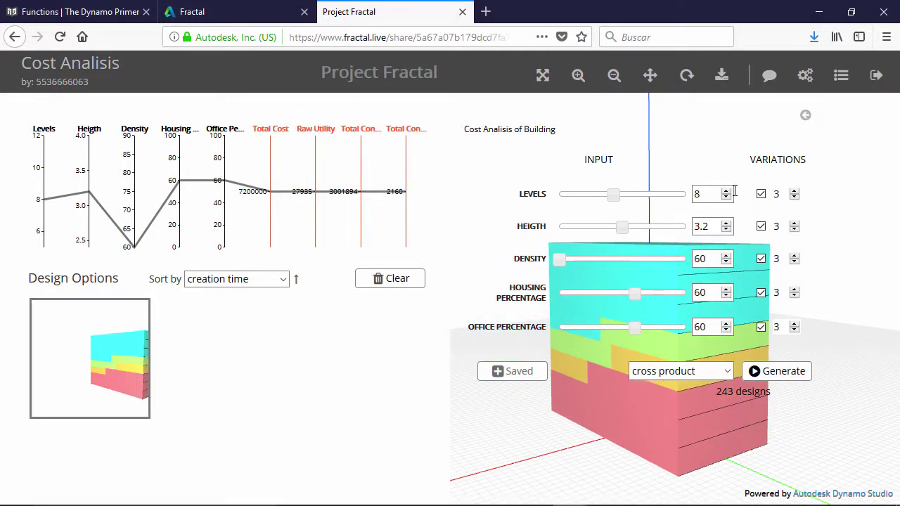
pyautogui.scroll(2, 733, 192)
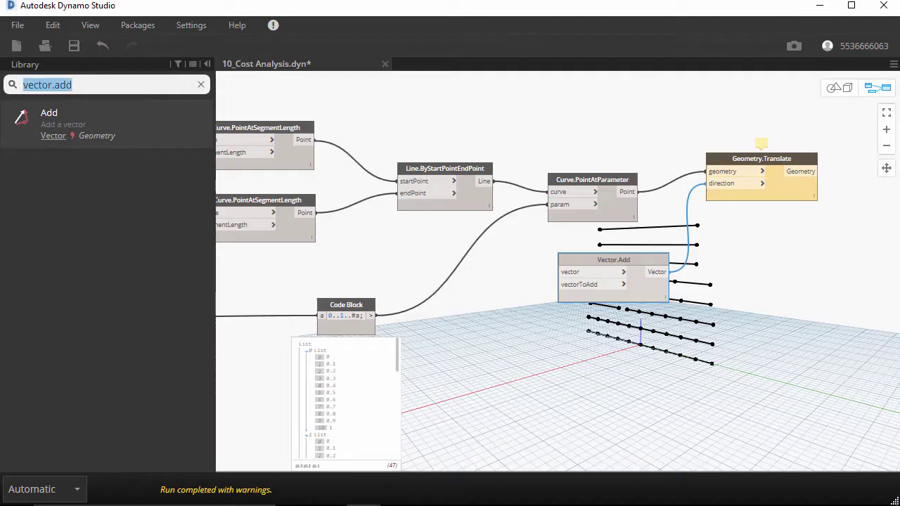
# Step: Delete Vector.Add and connect Vector.ByCoordinates to Geometry.Translate's direction input
pyautogui.moveTo(603, 279)
pyautogui.mouseDown()
pyautogui.moveTo(468, 248)
pyautogui.moveTo(506, 291)
pyautogui.moveTo(614, 246)
pyautogui.mouseUp()
pyautogui.click(631, 260)
pyautogui.press('Delete')
pyautogui.moveTo(639, 255); pyautogui.dragTo(706, 184)
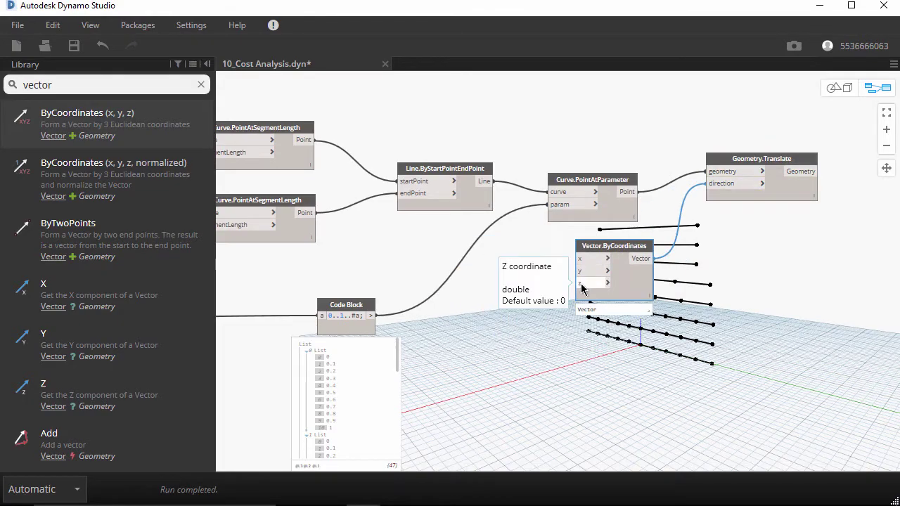
pyautogui.moveTo(486, 301); pyautogui.dragTo(560, 299, button='middle')
pyautogui.scroll(-2, 560, 299)
pyautogui.scroll(-2, 534, 306)
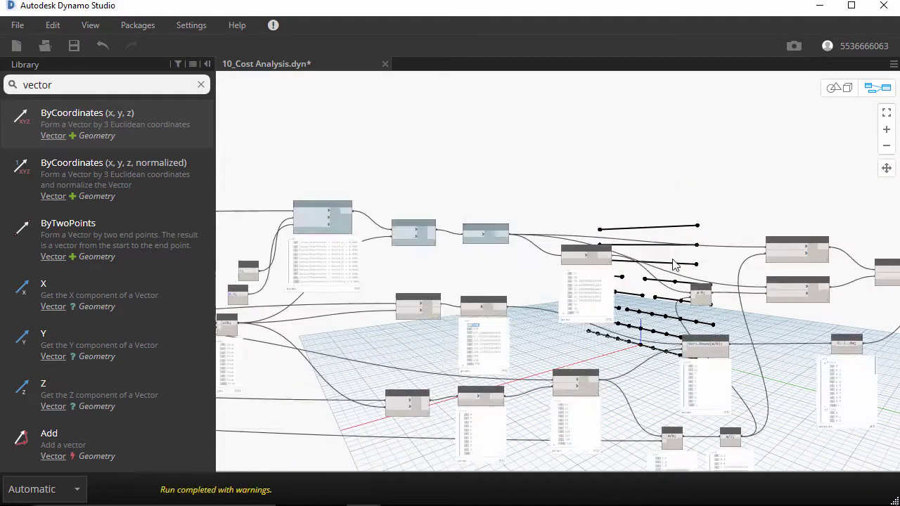
pyautogui.scroll(-2, 506, 313)
pyautogui.scroll(-1, 476, 322)
pyautogui.scroll(5, 476, 322)
pyautogui.scroll(-5, 442, 285)
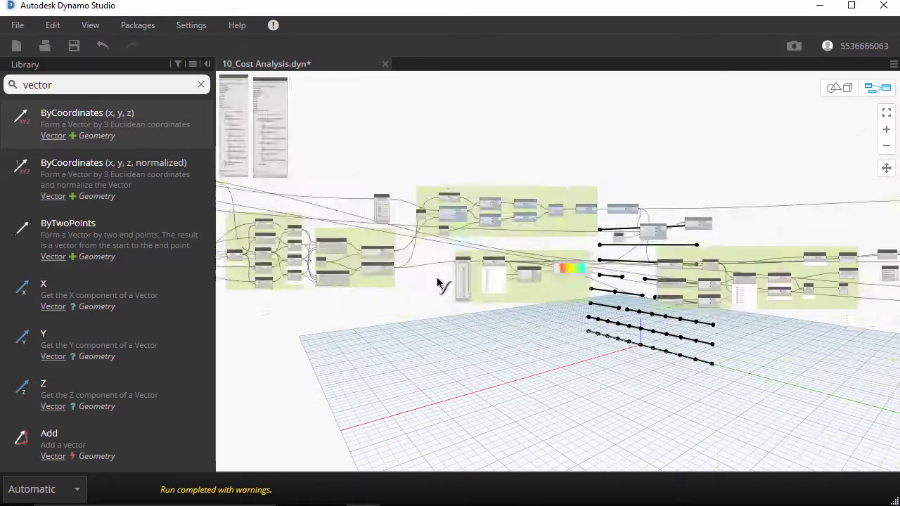
pyautogui.scroll(4, 457, 220)
pyautogui.scroll(1, 432, 265)
pyautogui.moveTo(432, 265); pyautogui.dragTo(405, 338, button='middle')
pyautogui.moveTo(630, 186); pyautogui.dragTo(616, 159)
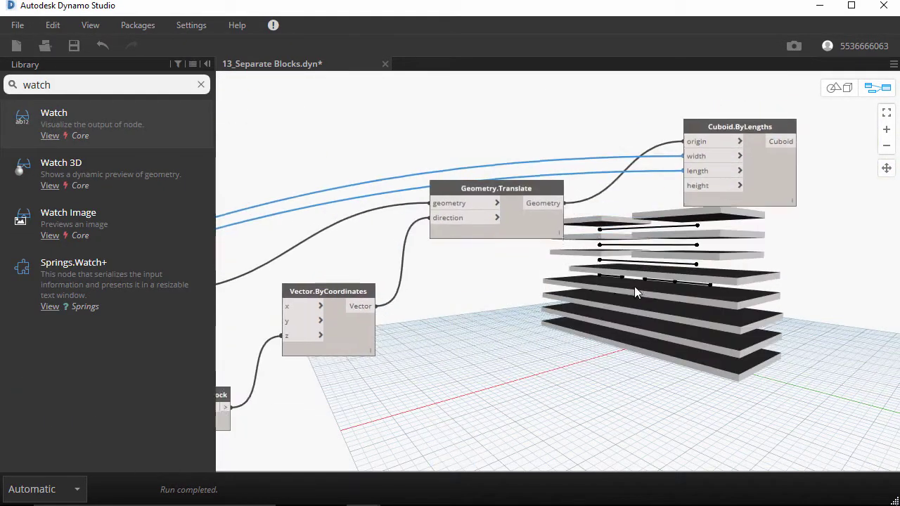
pyautogui.scroll(-3, 637, 291)
pyautogui.scroll(2, 342, 230)
pyautogui.scroll(3, 341, 230)
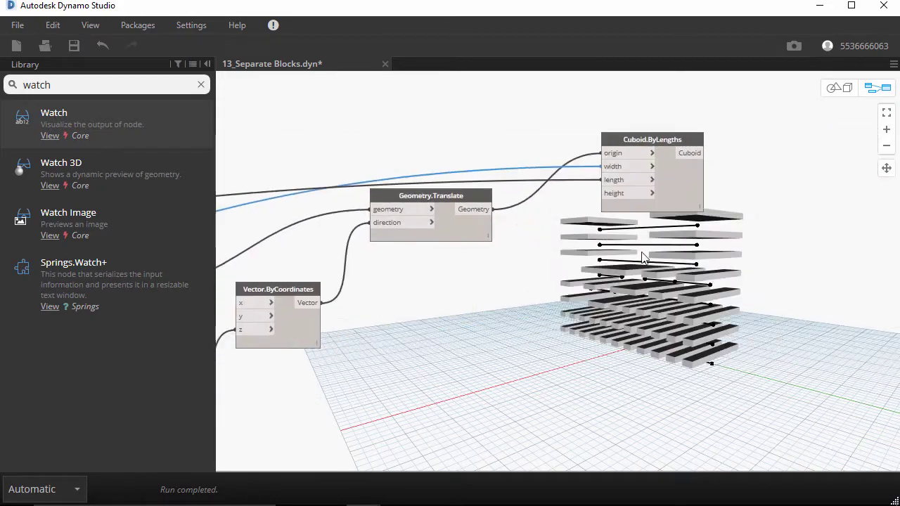
pyautogui.scroll(-3, 728, 243)
pyautogui.scroll(-2, 781, 276)
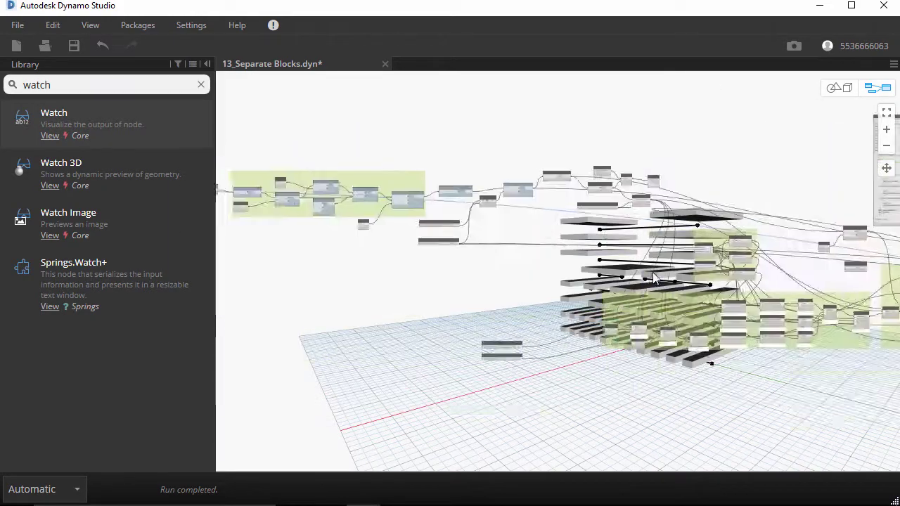
pyautogui.scroll(5, 689, 210)
pyautogui.scroll(-4, 621, 233)
pyautogui.scroll(2, 621, 233)
pyautogui.scroll(-1, 722, 226)
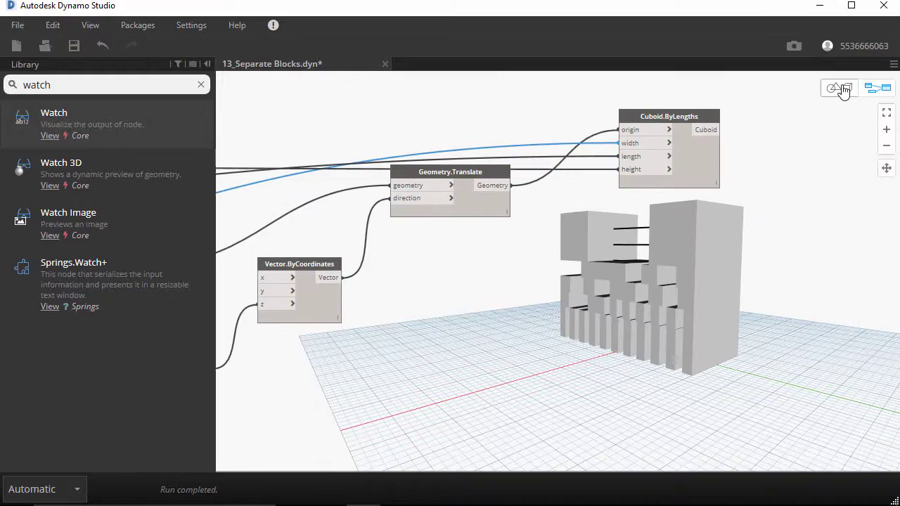
# Step: Orbit the level-coloured cuboid blocks in 3D, then adjust the building density input
pyautogui.click(833, 87)
pyautogui.moveTo(723, 261); pyautogui.dragTo(698, 279, button='right')
pyautogui.hotkey('ctrl', 'b')
pyautogui.scroll(1, 754, 217)
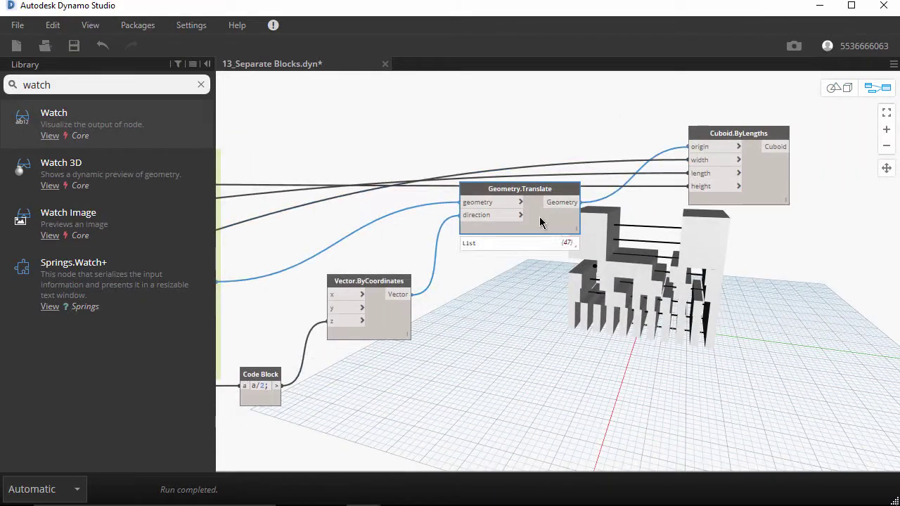
pyautogui.scroll(-1, 754, 216)
pyautogui.scroll(-3, 753, 217)
pyautogui.scroll(3, 753, 216)
pyautogui.scroll(3, 480, 256)
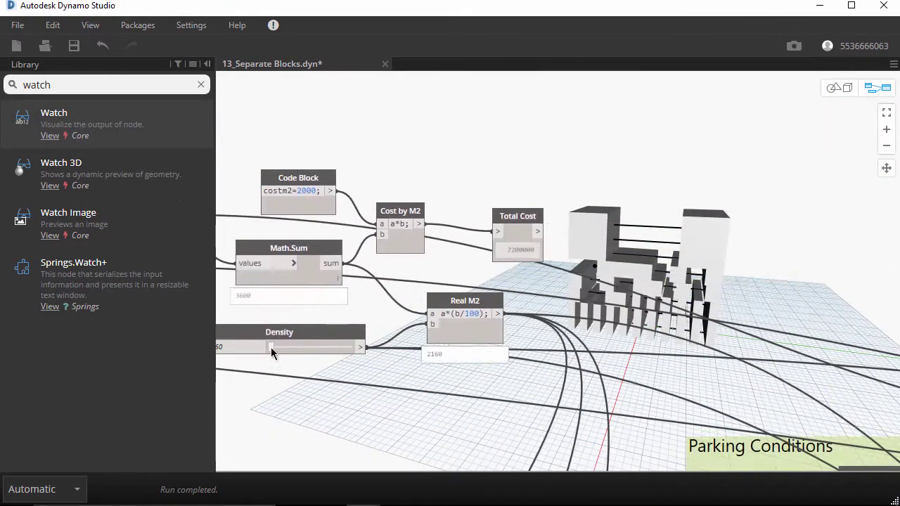
pyautogui.scroll(-3, 752, 215)
pyautogui.scroll(2, 675, 205)
pyautogui.scroll(1, 674, 205)
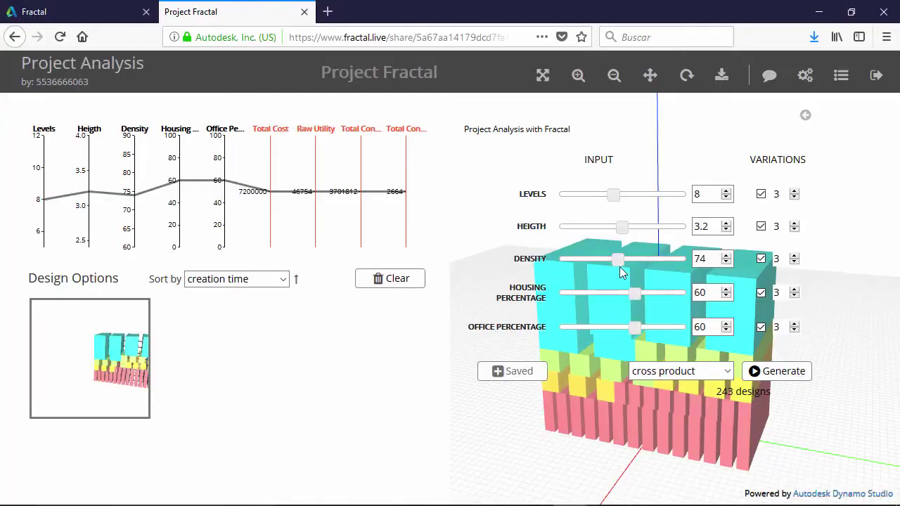
pyautogui.moveTo(622, 261)
pyautogui.mouseDown()
pyautogui.moveTo(653, 261)
pyautogui.moveTo(575, 260)
pyautogui.mouseUp()
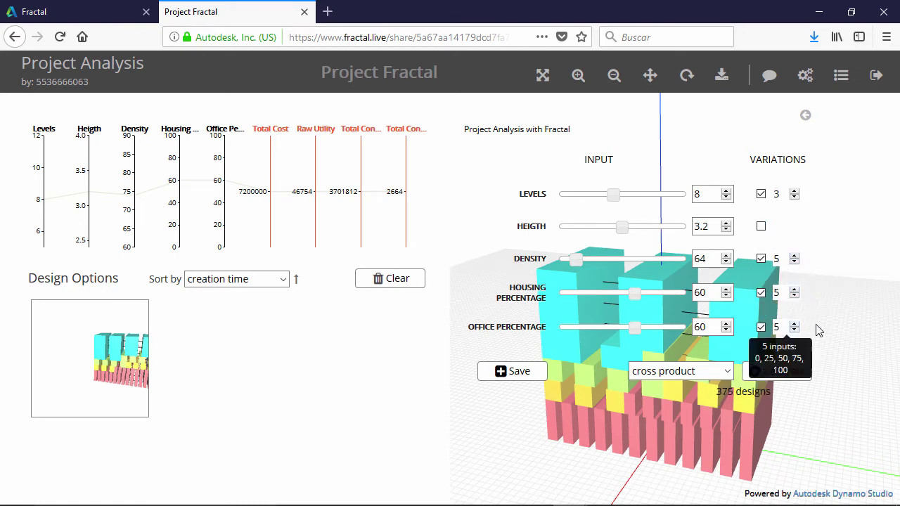
# Step: Generate designs with HEIGTH unchecked and Density, Housing, Office variations at 5
pyautogui.click(779, 367)
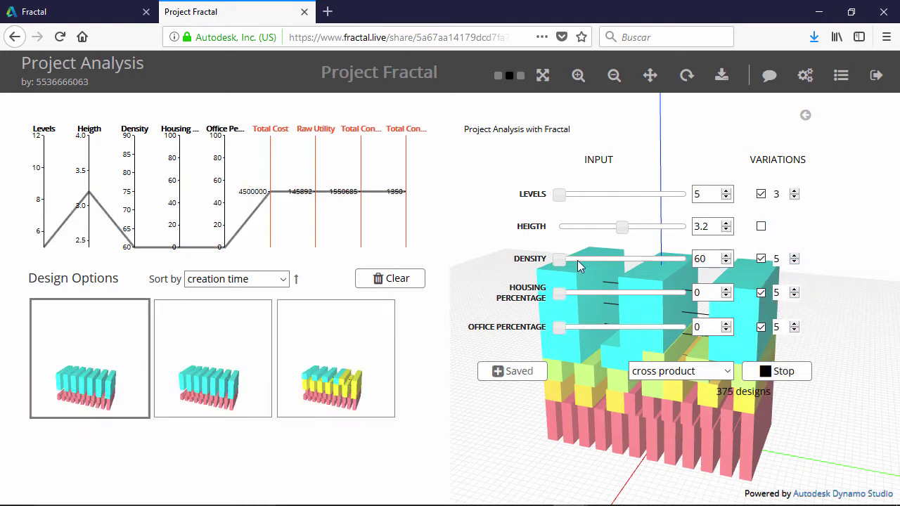